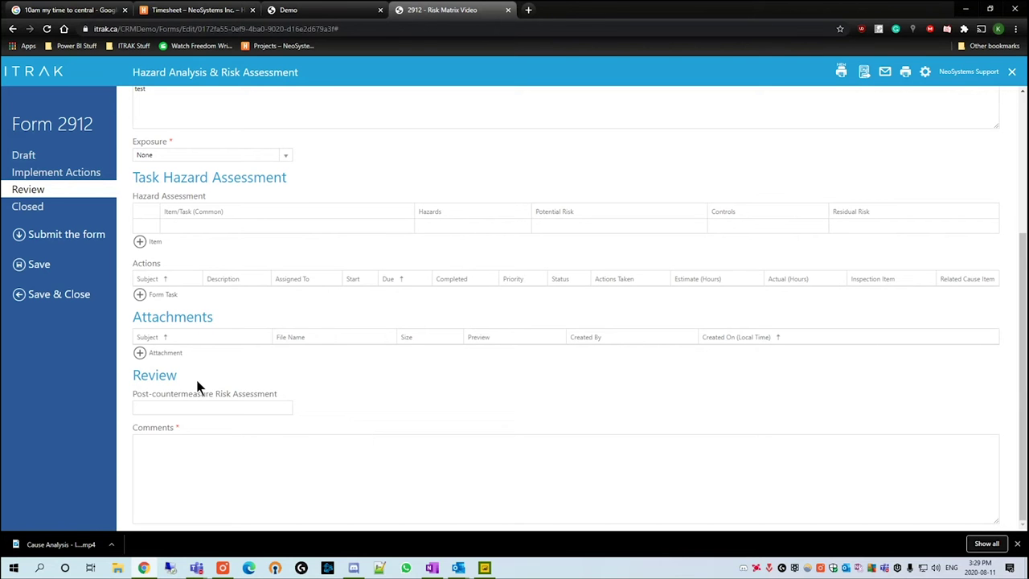
In the post-countermeasure risk choices, tick and then clear the People fatality and Lost Time impacts.
left_click(252, 408)
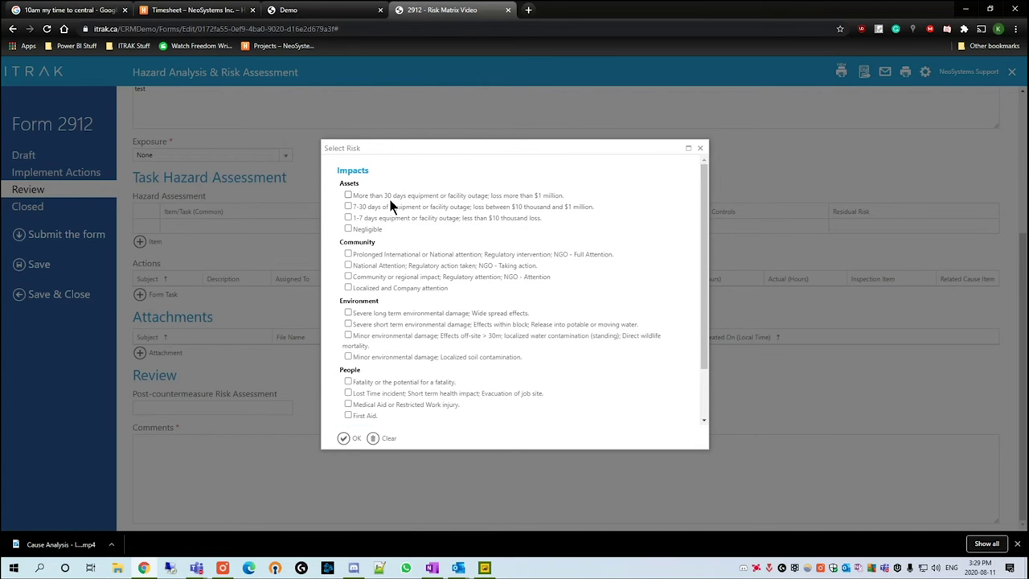
scroll(390, 206, "down", 1)
left_click(370, 329)
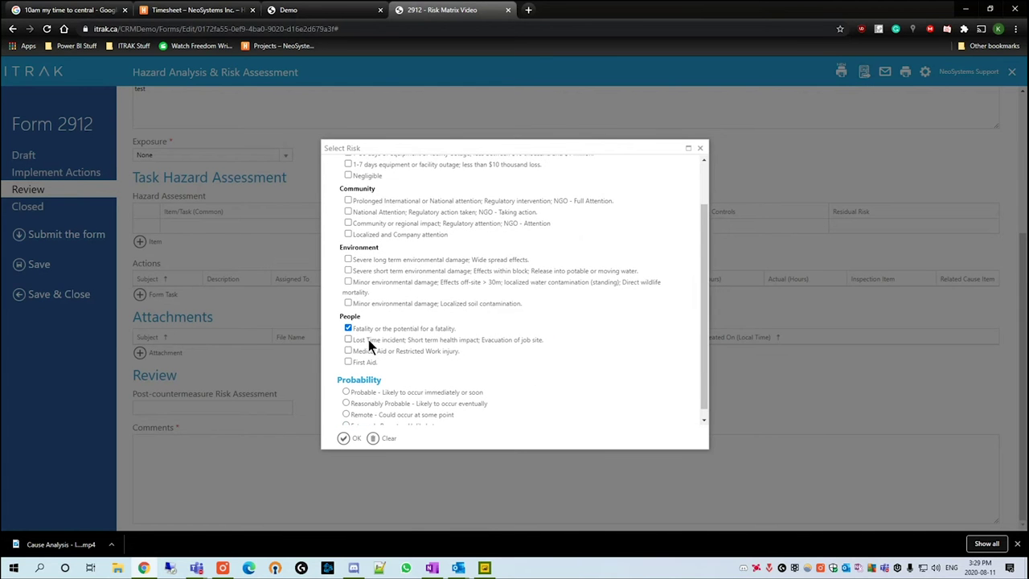
left_click(368, 342)
left_click(366, 344)
left_click(366, 326)
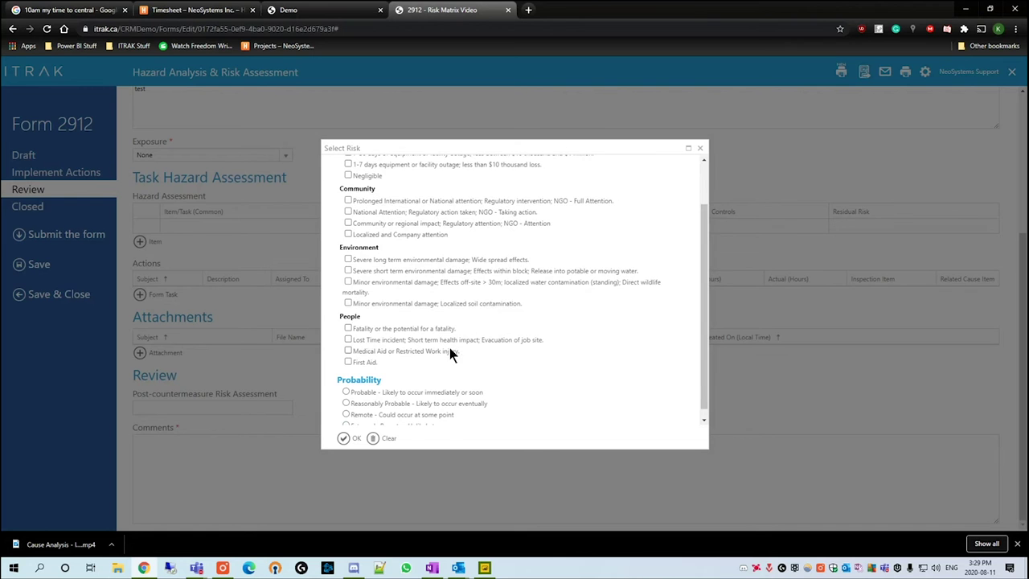
Untick the assets impact and tick minor soil contamination to confirm 4 - Low (Negligible | Reasonably Probable).
scroll(449, 347, "up", 1)
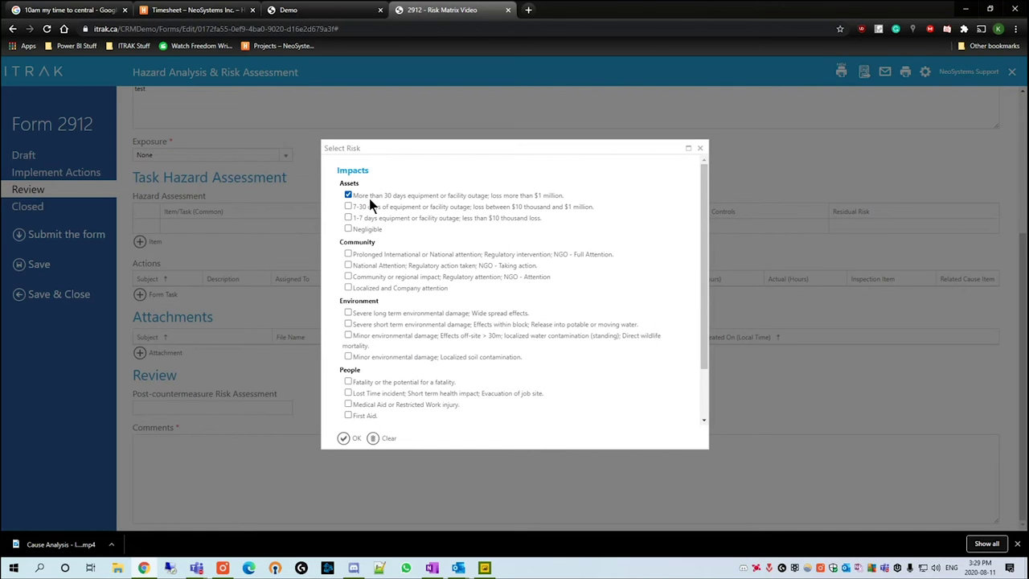
left_click(482, 198)
scroll(447, 210, "down", 2)
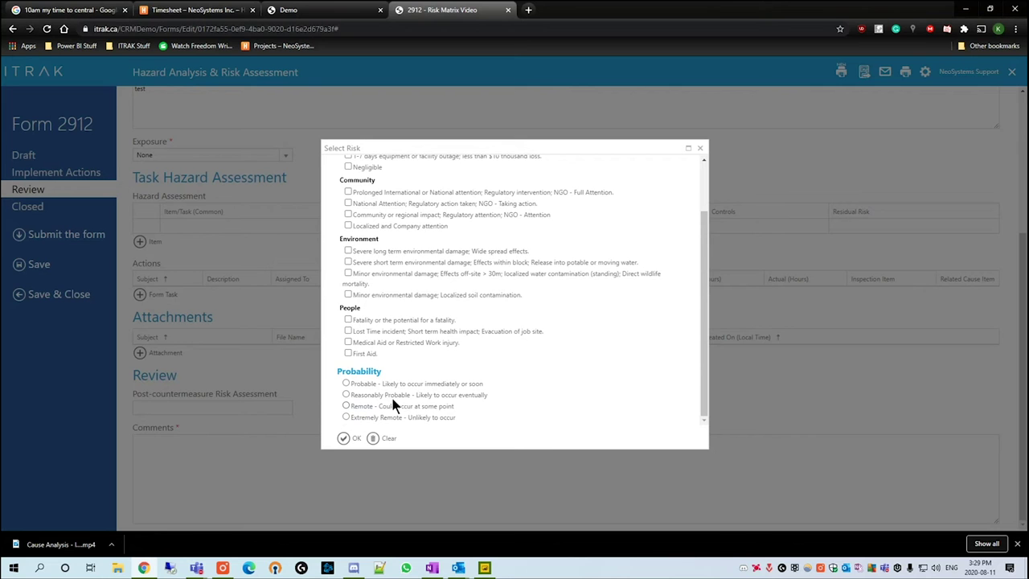
left_click(390, 294)
left_click(344, 438)
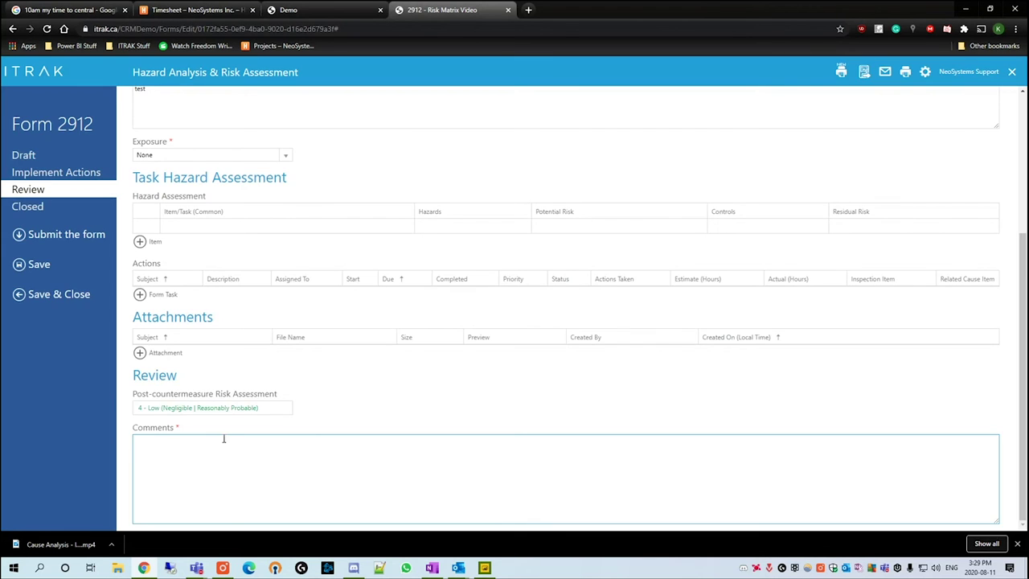
Rerate the post-countermeasure risk as Lost Time incident, Reasonably Probable, giving 13 - High.
left_click(135, 409)
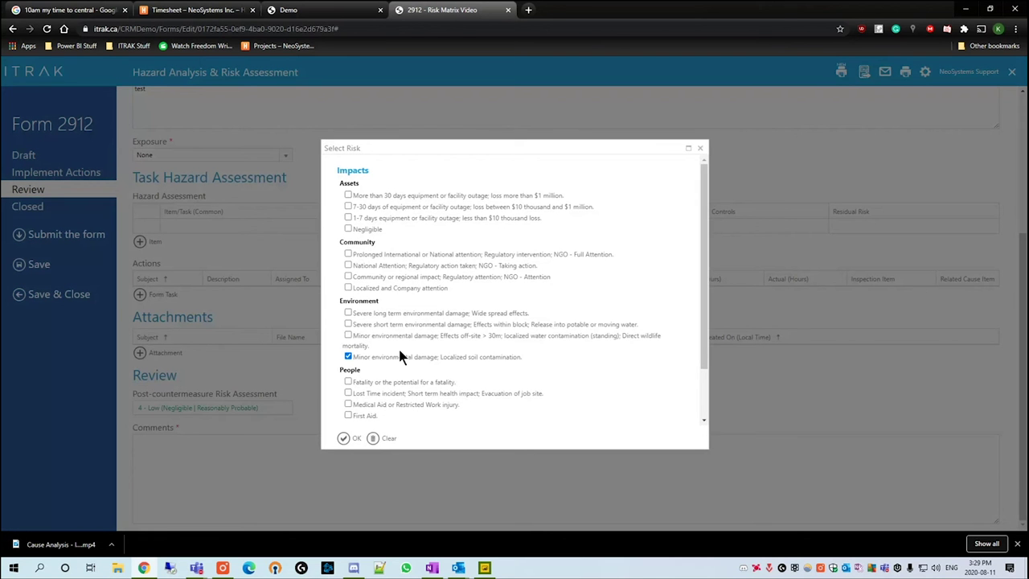
left_click(382, 393)
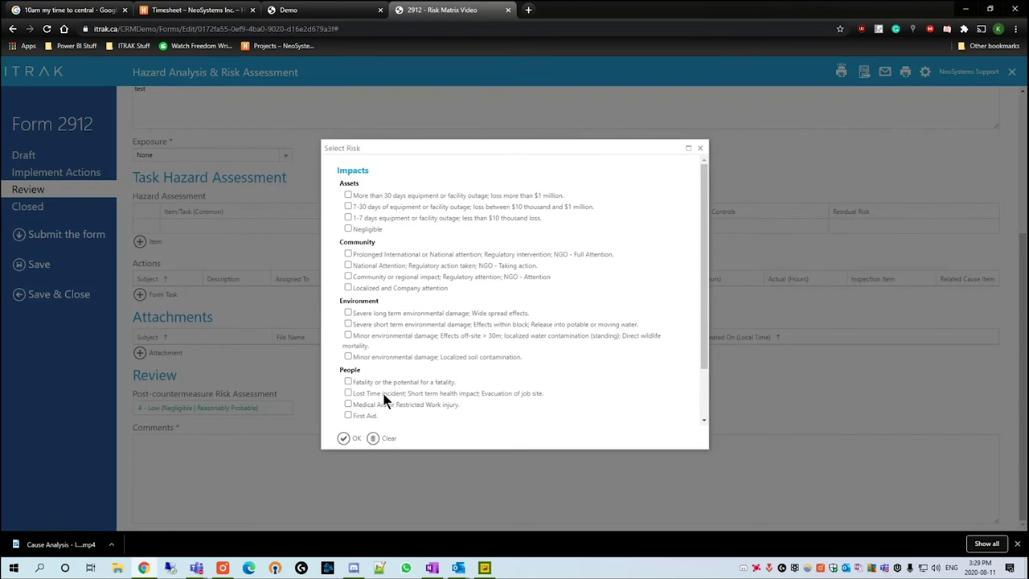
scroll(600, 364, "down", 1)
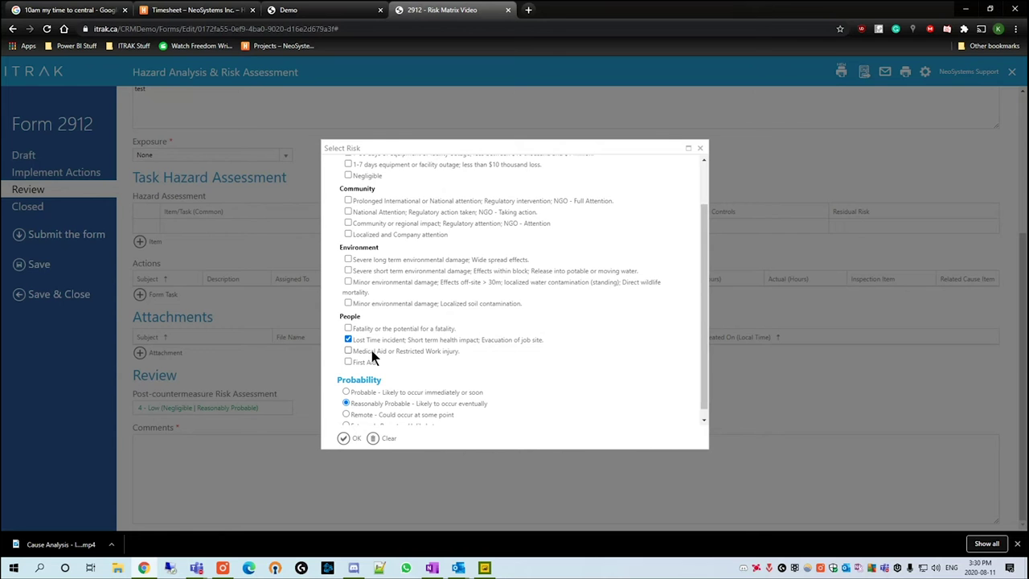
scroll(478, 346, "down", 1)
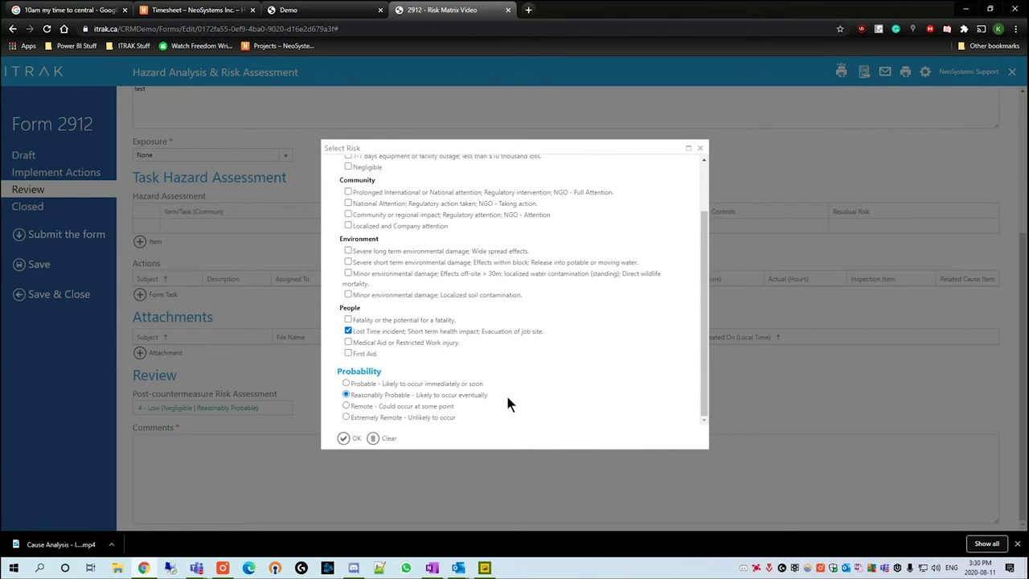
left_click(345, 439)
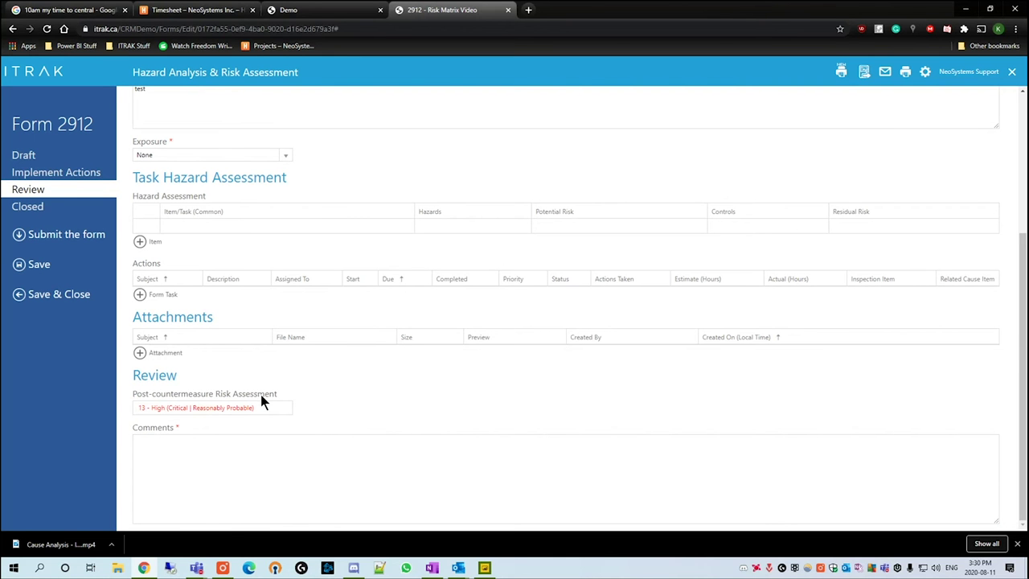
Save the ITRAK form, dismiss the Changes saved message, and switch to the Power BI report.
left_click(79, 267)
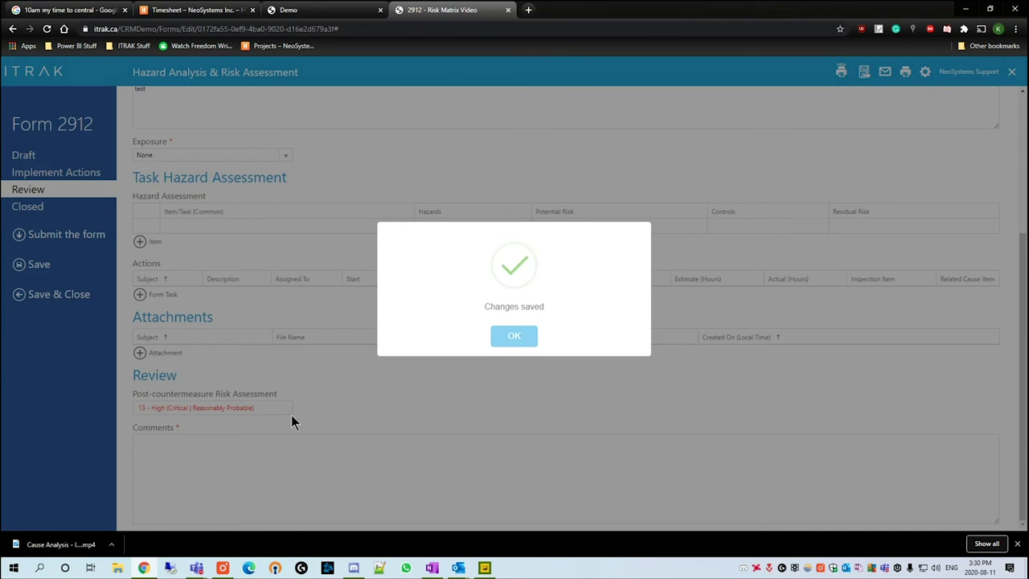
left_click(501, 337)
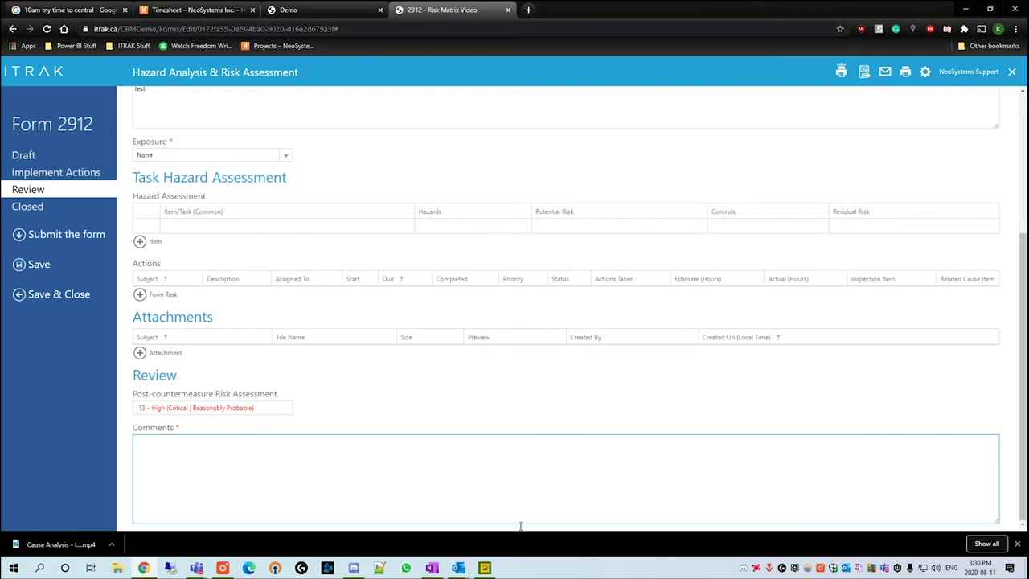
left_click(485, 569)
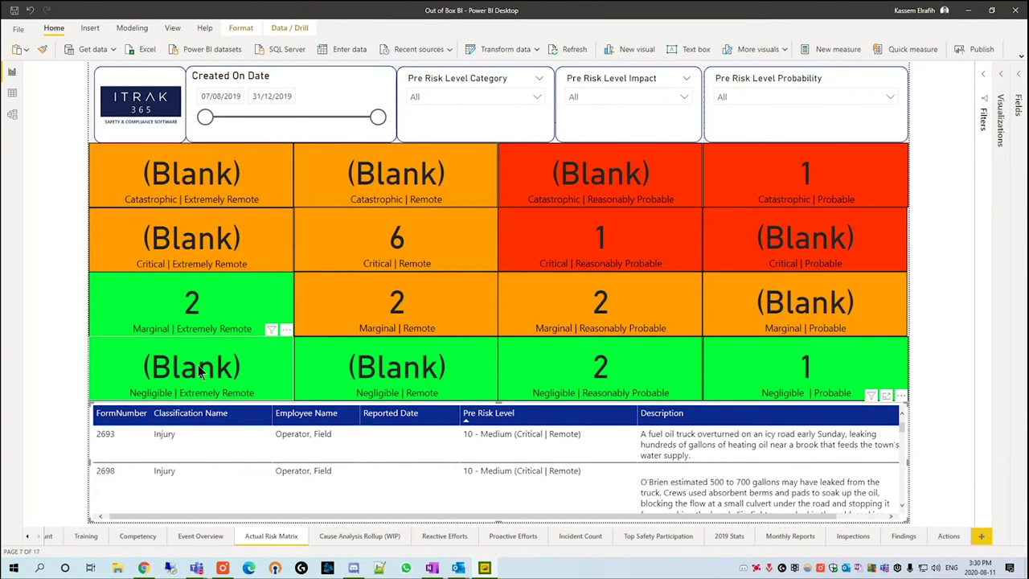
left_click(908, 371)
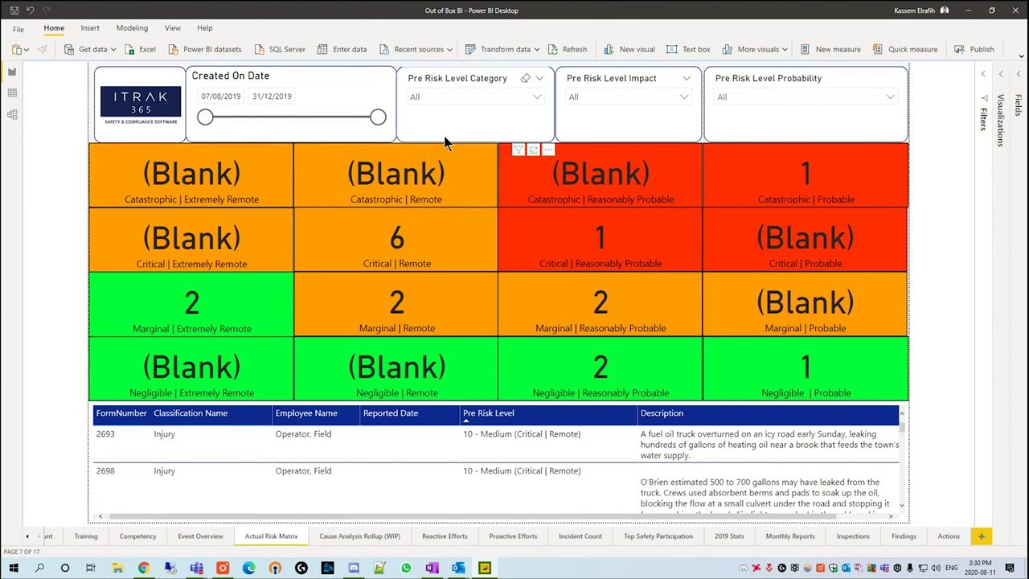
Try Low and Medium in the Pre Risk Level Category slicer, then settle on High.
left_click(472, 89)
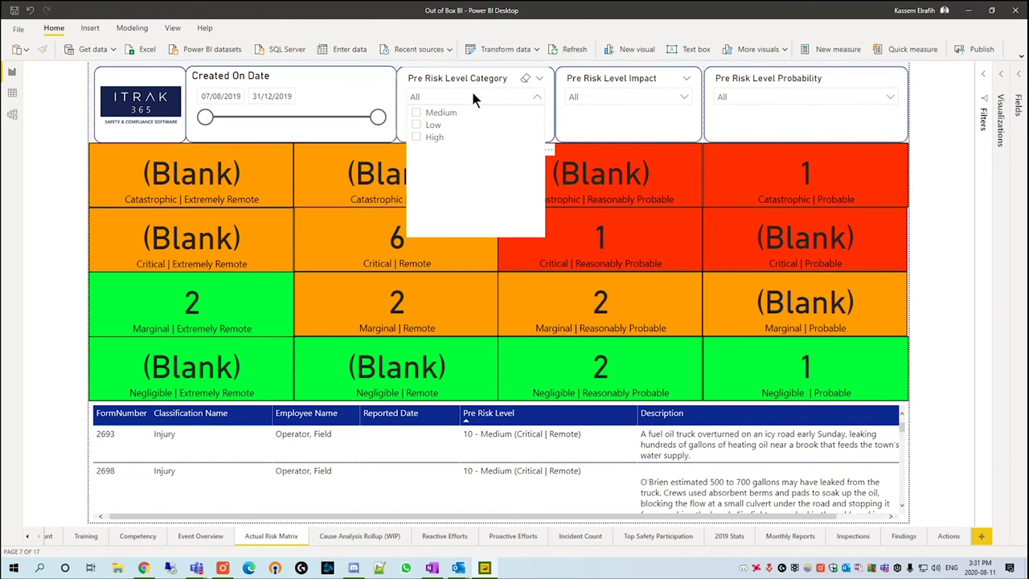
left_click(430, 127)
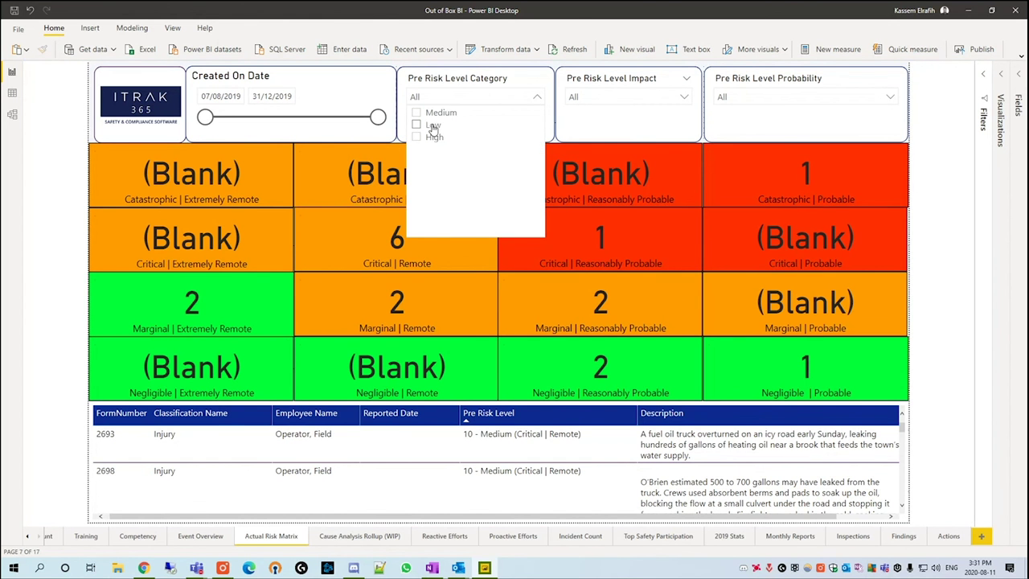
left_click(460, 89)
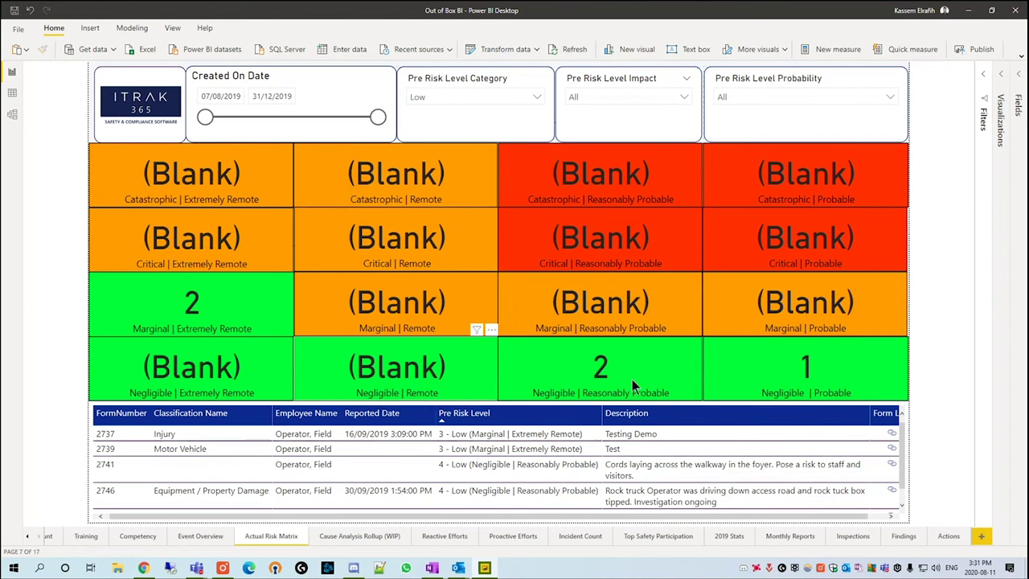
left_click(438, 96)
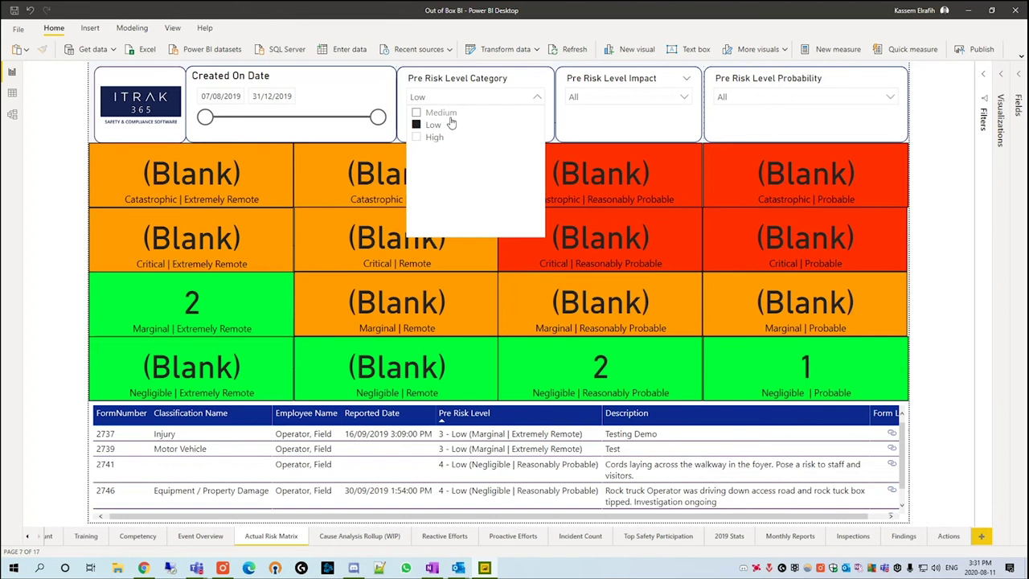
left_click(448, 117)
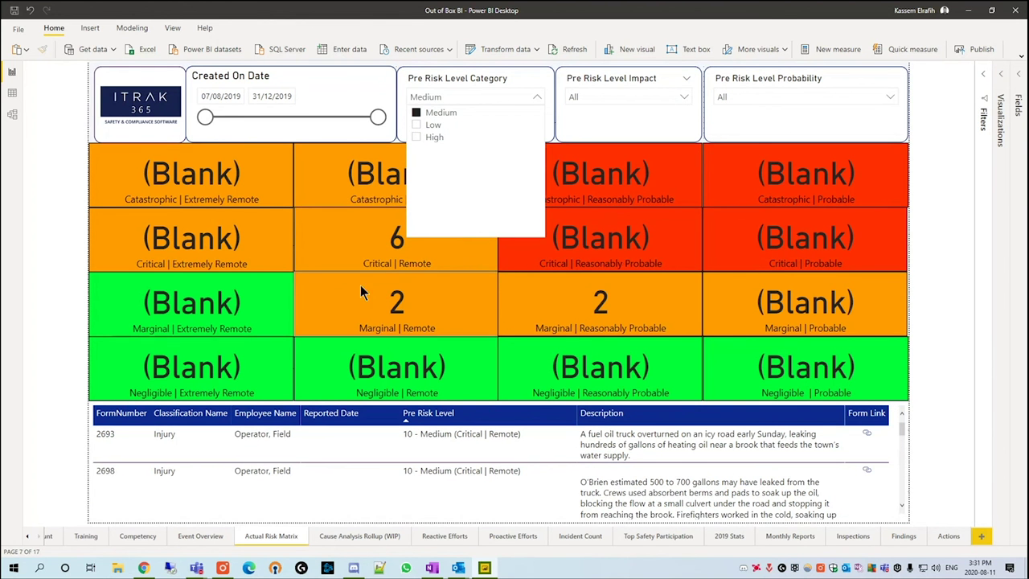
left_click(448, 141)
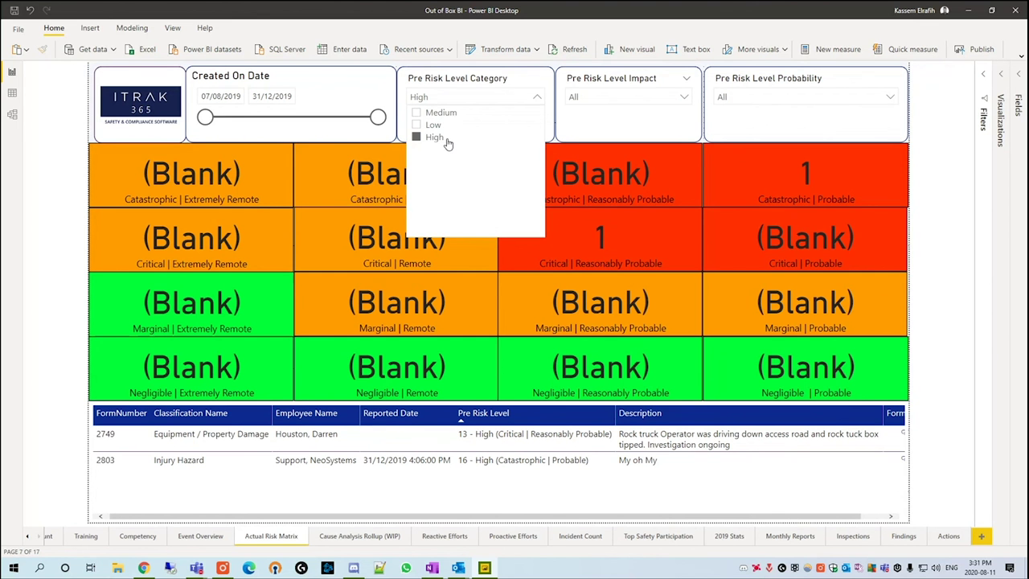
left_click(476, 85)
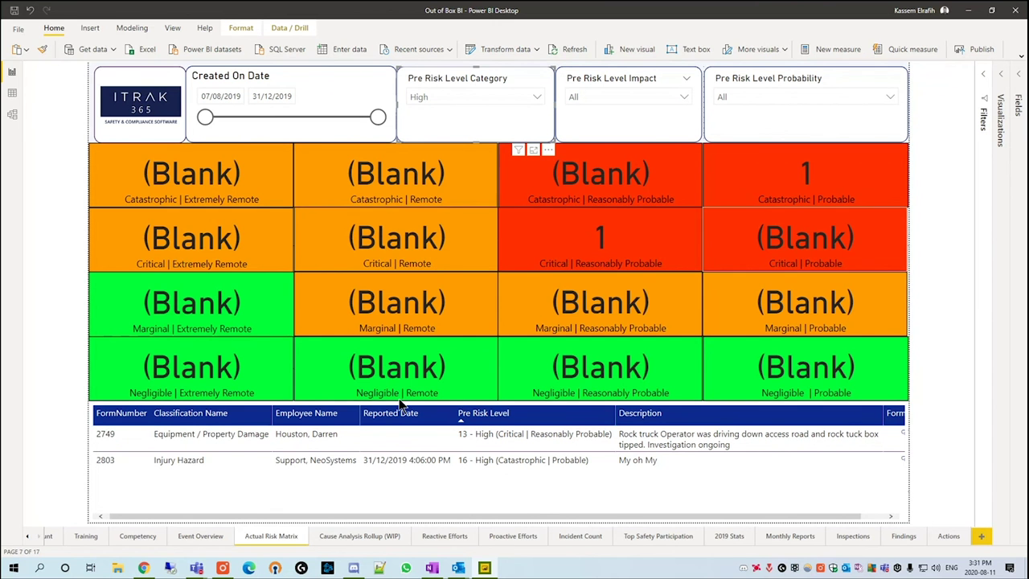
Cross-filter to the Equipment / Property Damage row, scroll to its Form Link, and view the ITRAK form.
left_click(209, 439)
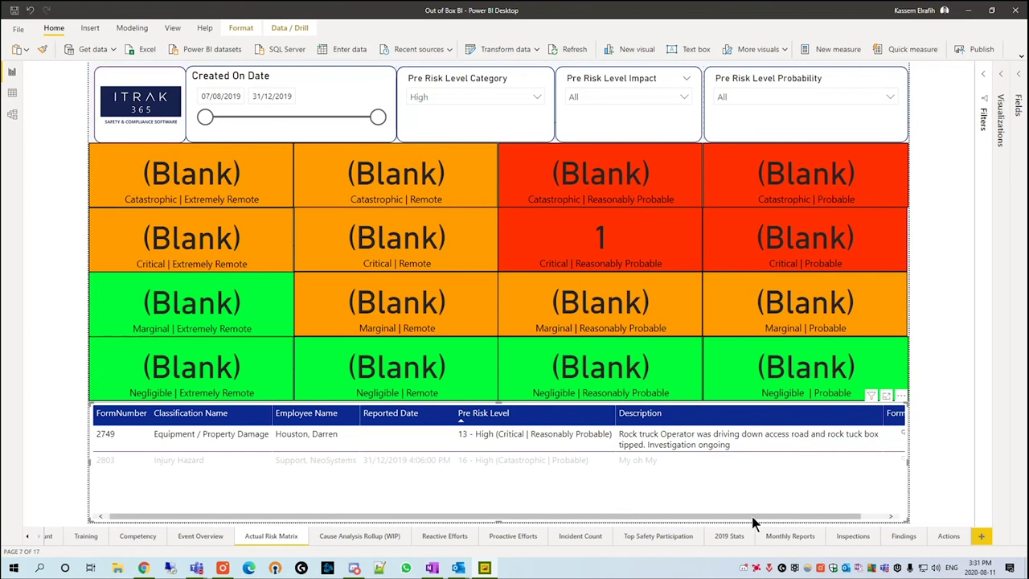
left_click_drag(752, 516, 867, 515)
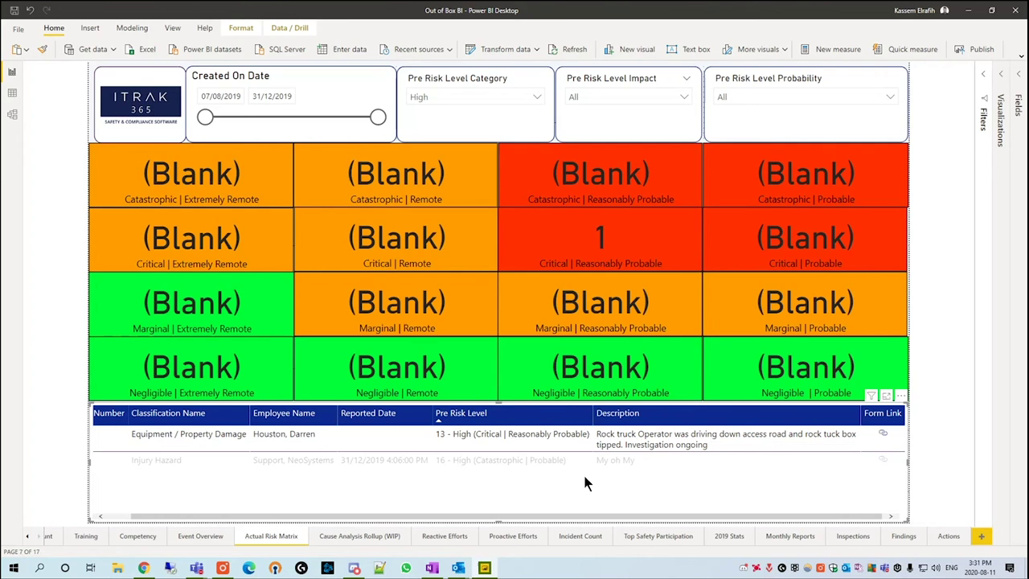
key("alt+Tab")
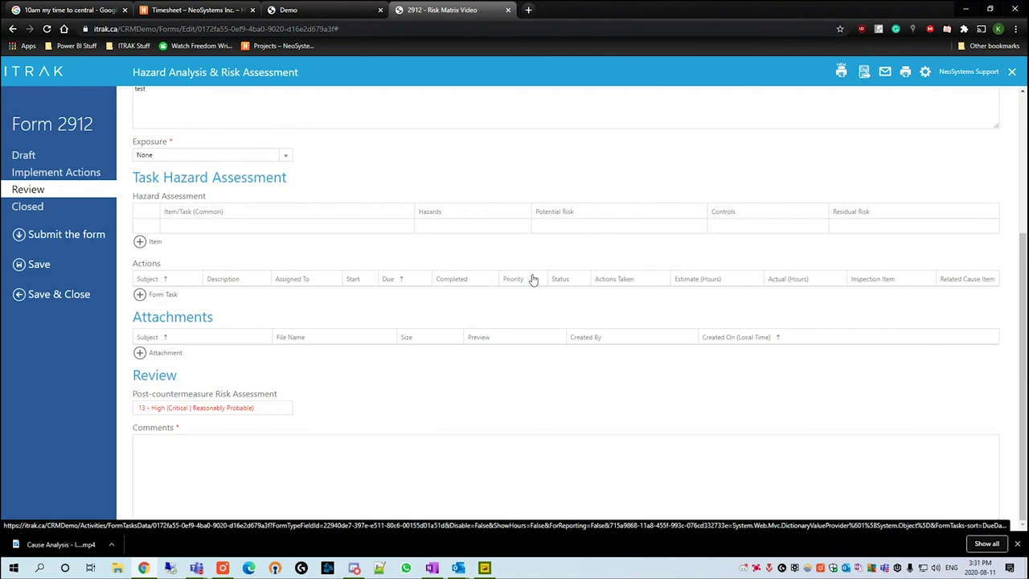
Return from the 13 - High ITRAK form to the Power BI risk matrix.
key("alt+Tab")
Clear the Pre Risk Level Category slicer and adjust the created-on date range.
left_click(490, 96)
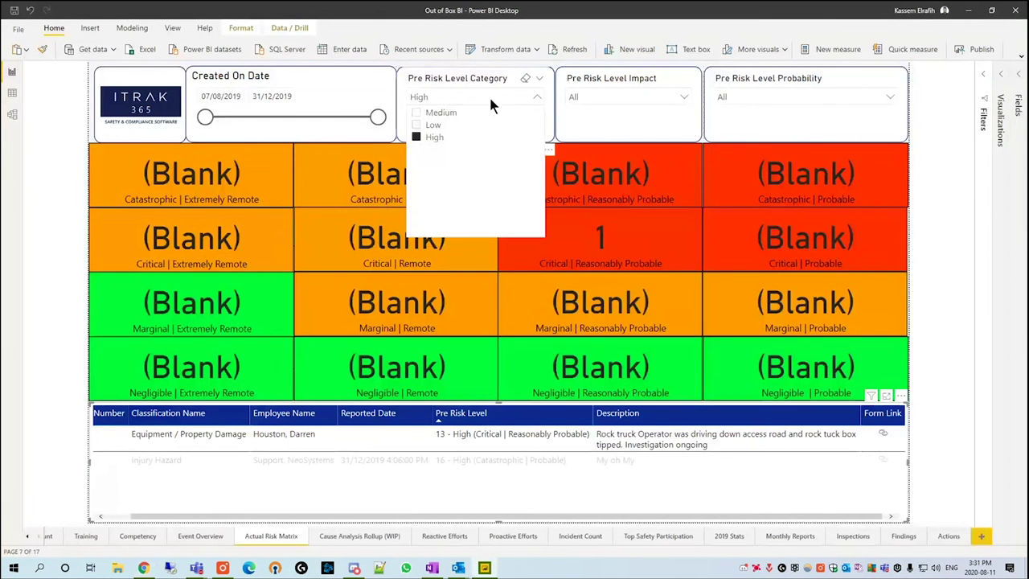
left_click(424, 135)
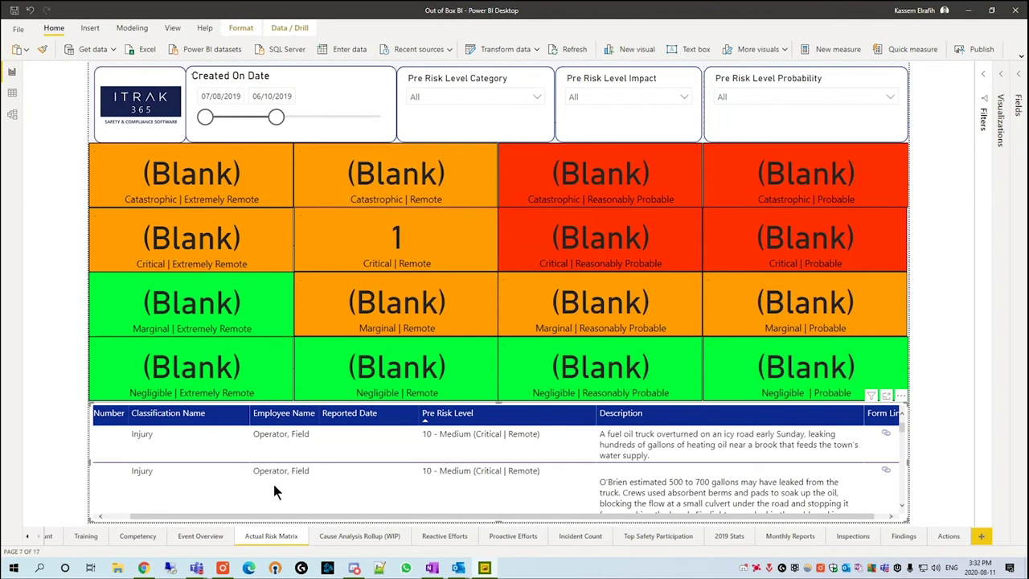
left_click_drag(276, 117, 235, 118)
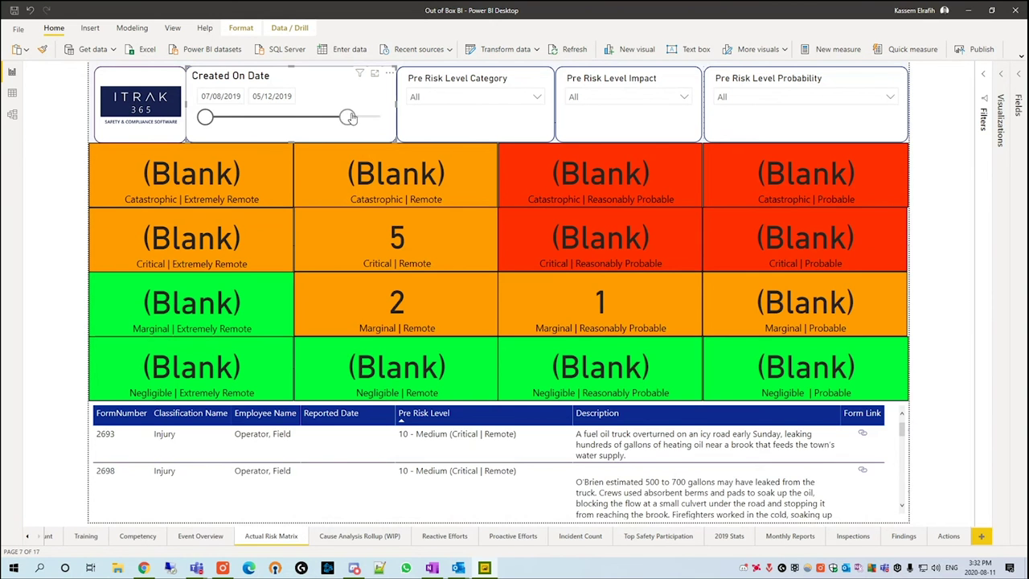
left_click_drag(206, 118, 263, 118)
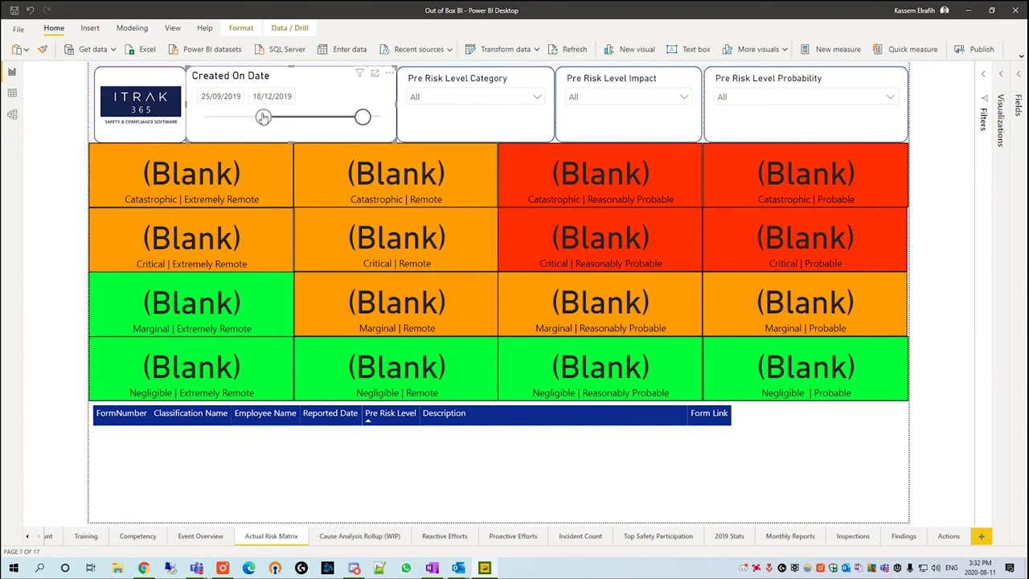
Slice to Reasonably Probable, High and Critical, with the date range starting 07/08/2019.
left_click(768, 95)
left_click(771, 112)
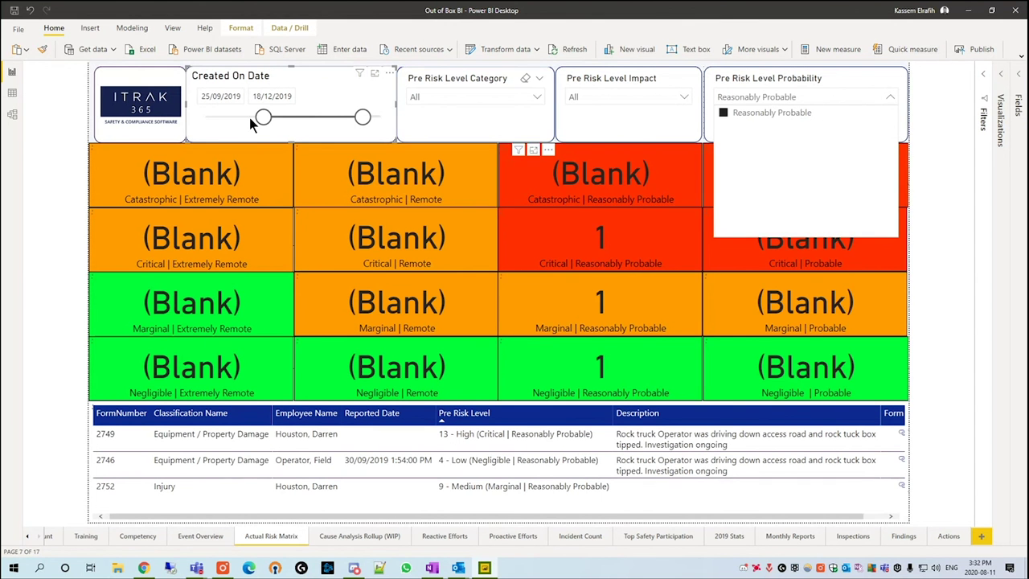
left_click_drag(258, 118, 192, 110)
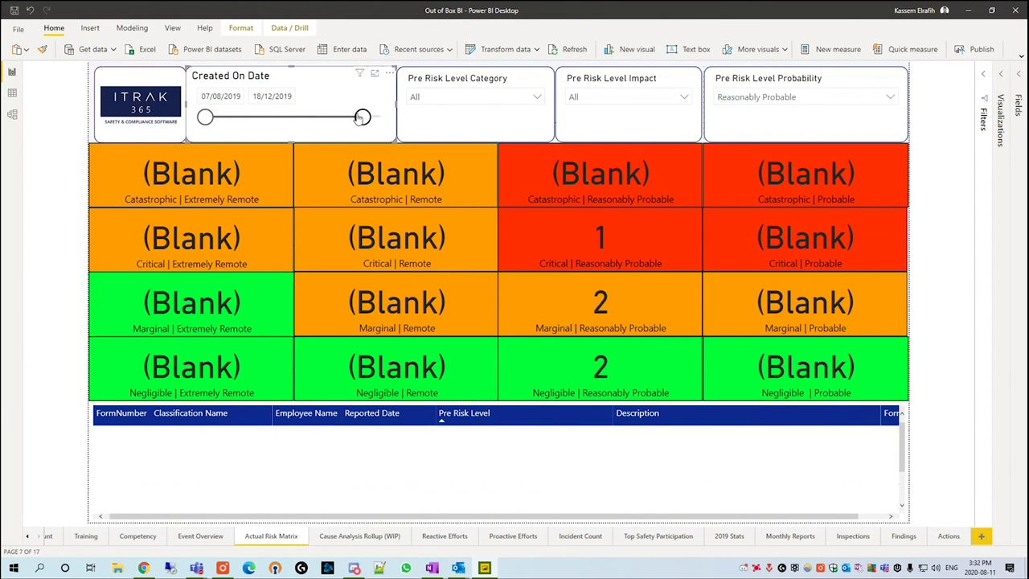
left_click(442, 111)
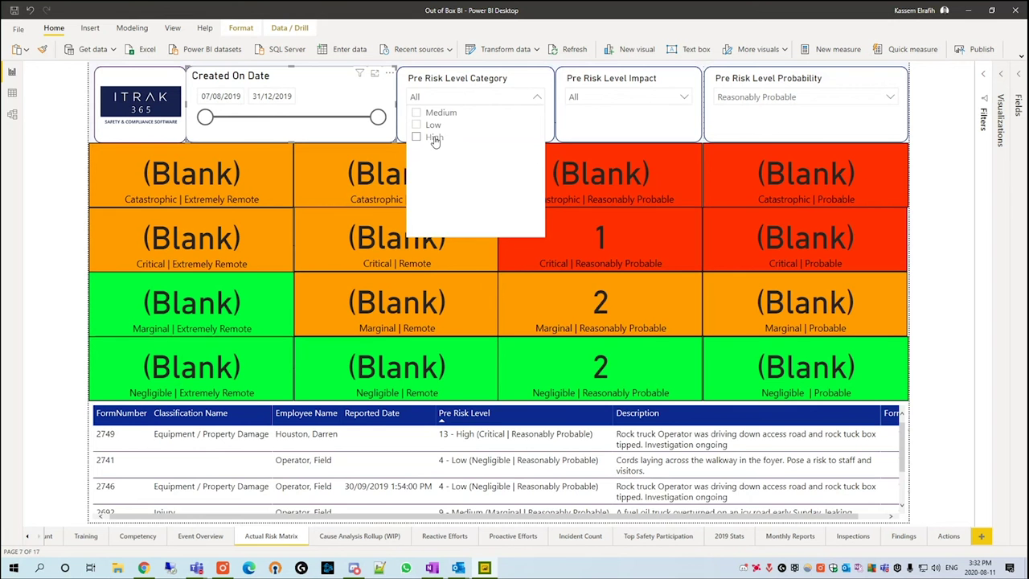
left_click(595, 97)
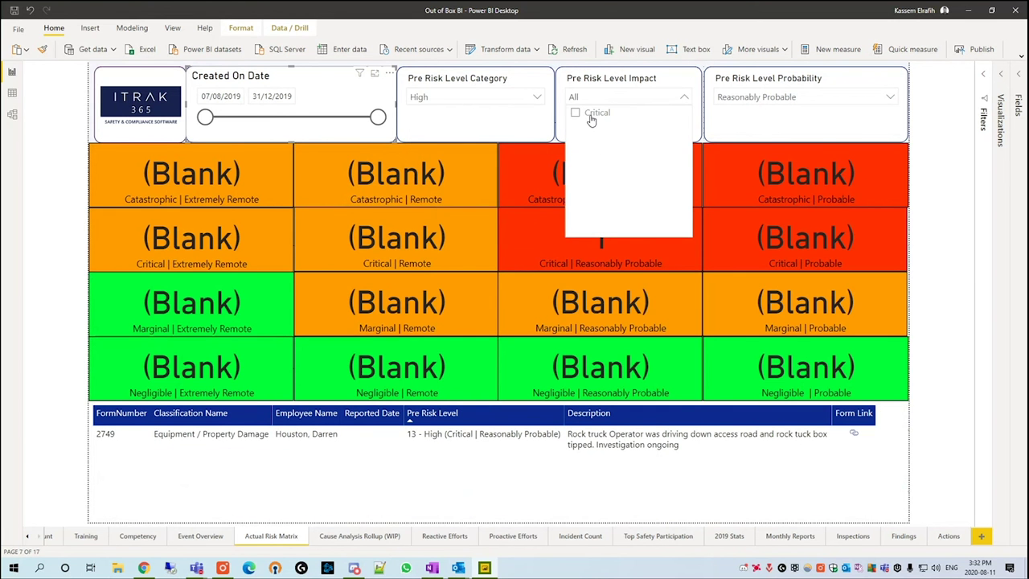
left_click(595, 120)
left_click(510, 115)
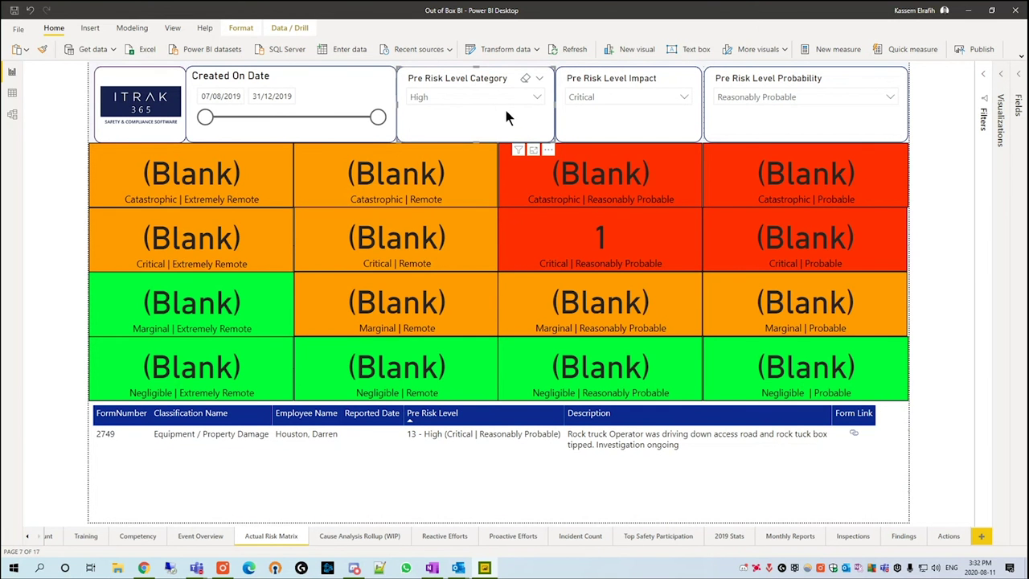